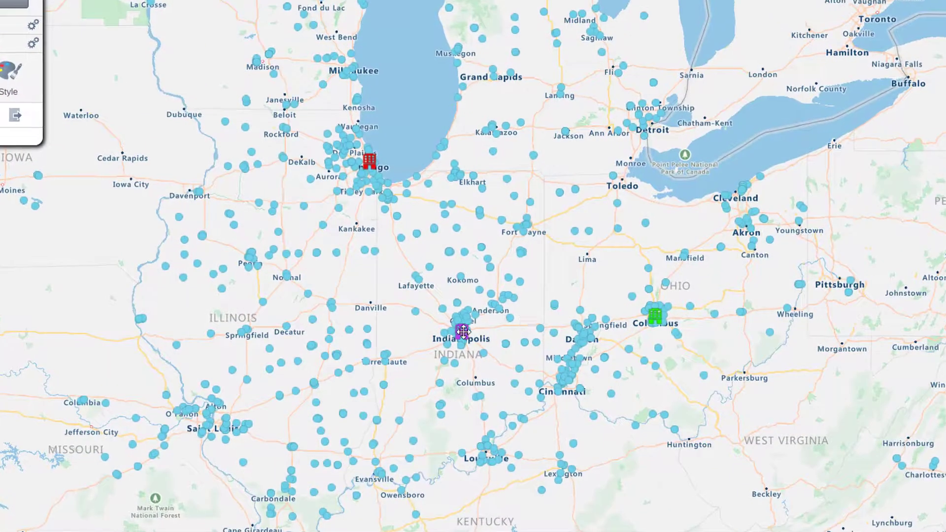
- Start a radius buffer from the Indianapolis office, applying it to all points in the dataset with a 50 miles radius
left_click(462, 332)
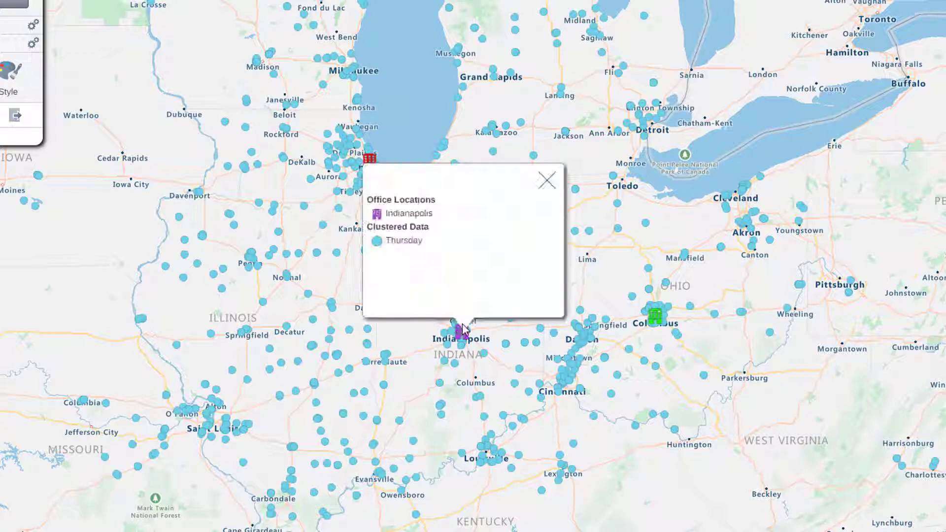
left_click(433, 216)
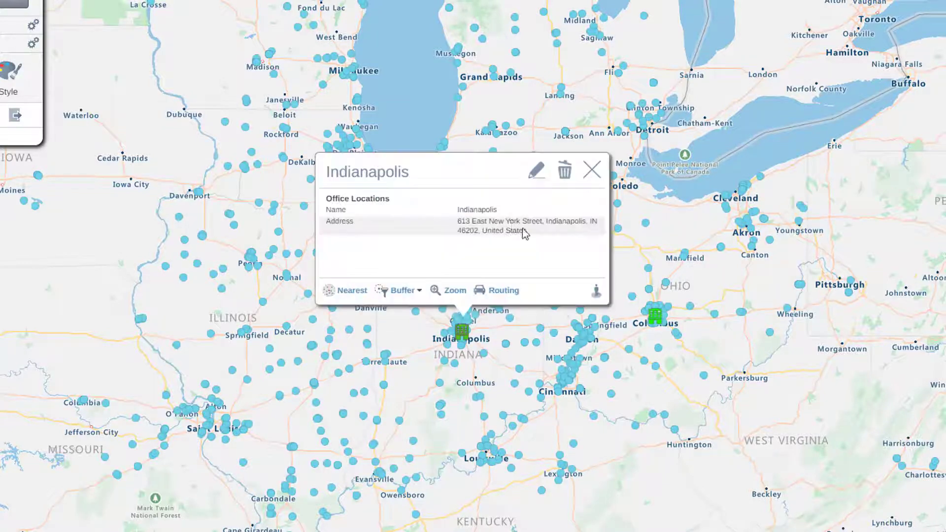
left_click(413, 298)
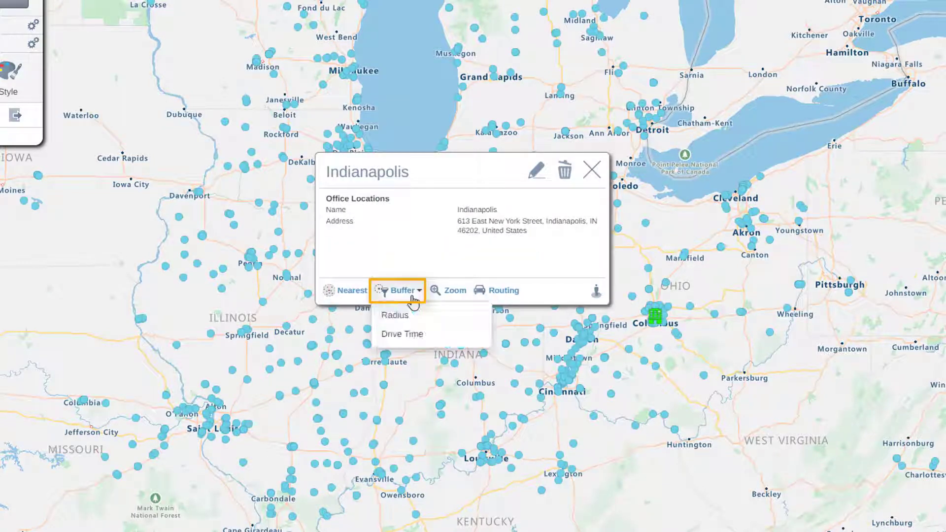
left_click(467, 323)
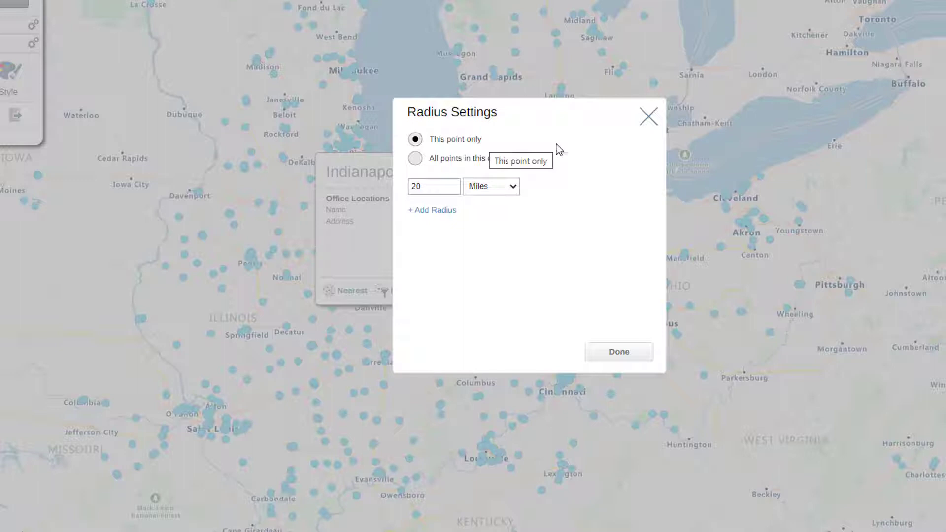
left_click(452, 165)
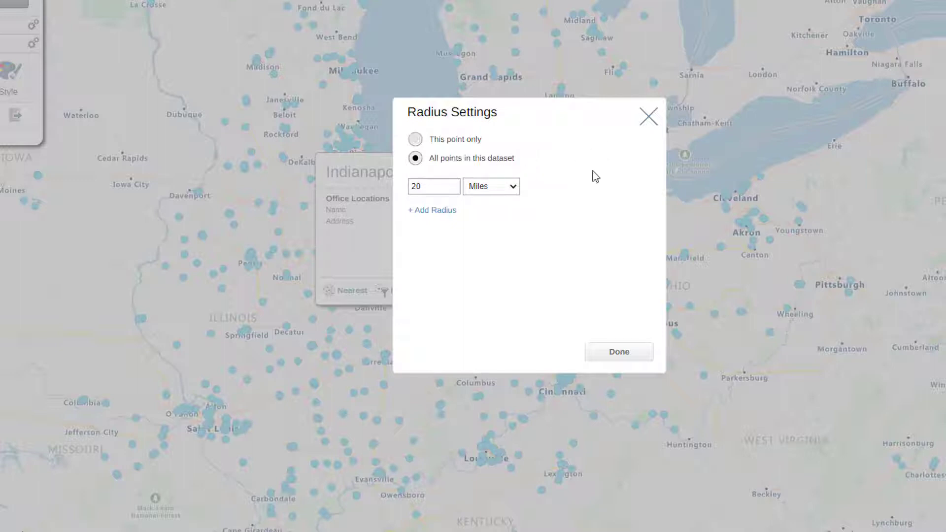
double_click(435, 188)
type("50")
left_click(508, 190)
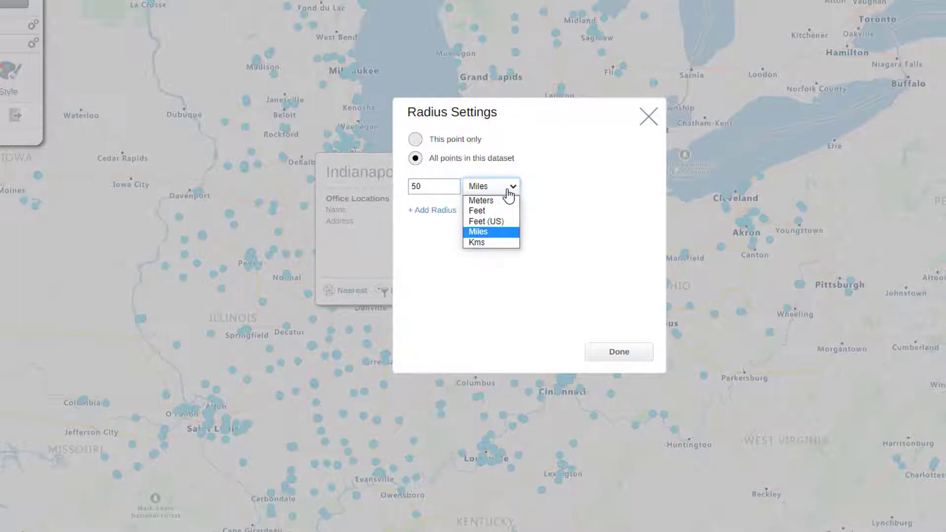
left_click(508, 196)
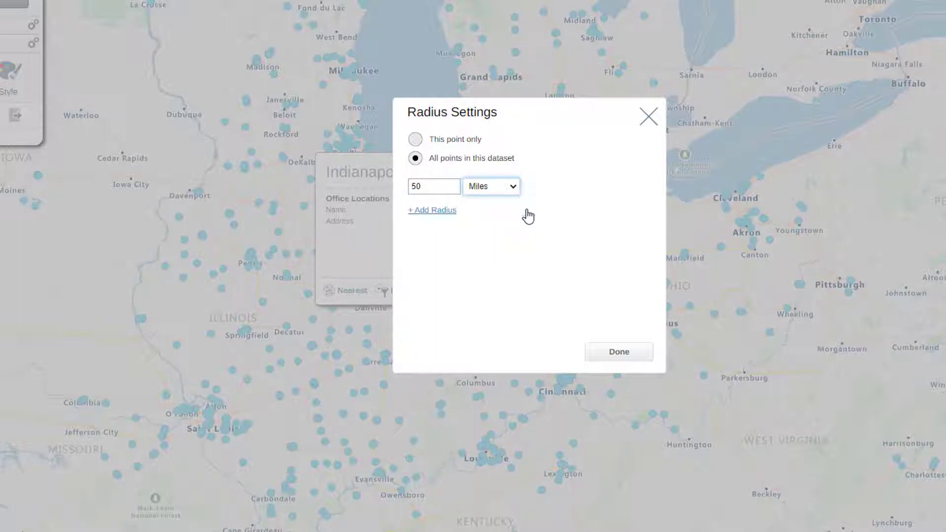
- Add a second radius of 100 miles and apply the radius buffers
left_click(437, 211)
double_click(437, 212)
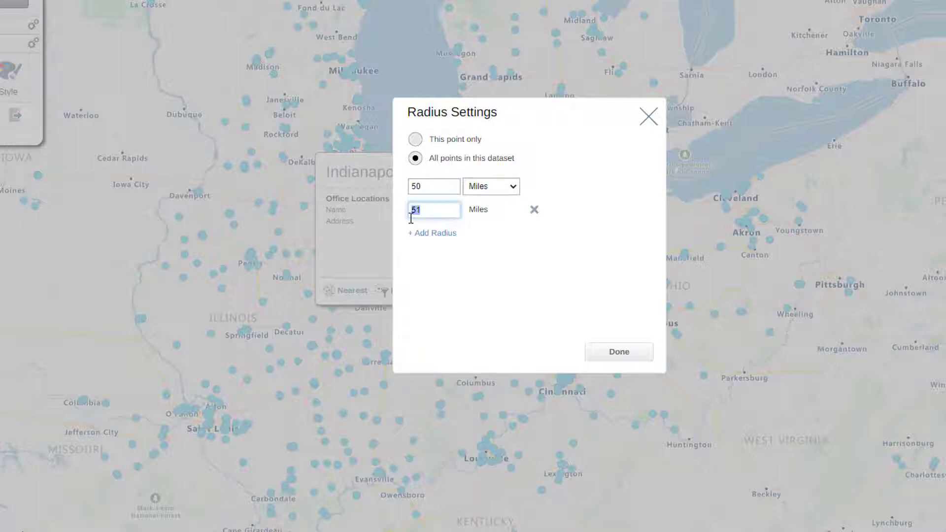
type("100")
left_click(519, 279)
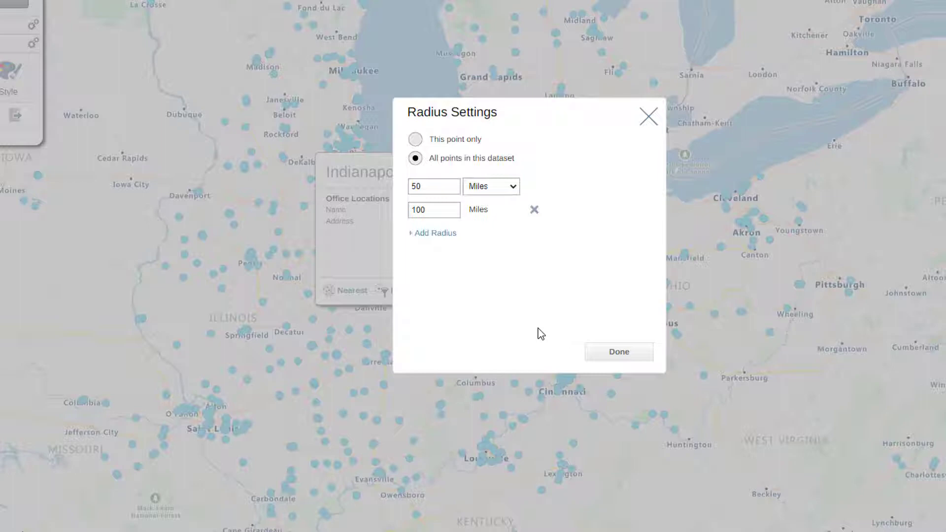
left_click(602, 355)
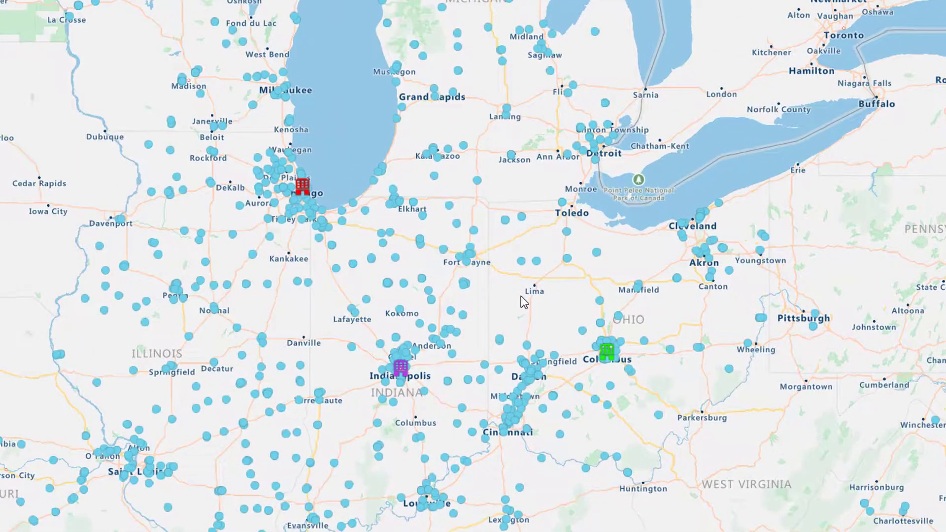
- Start a drive time buffer from the Indianapolis office for all points in the dataset, set to 60 minutes
left_click(400, 367)
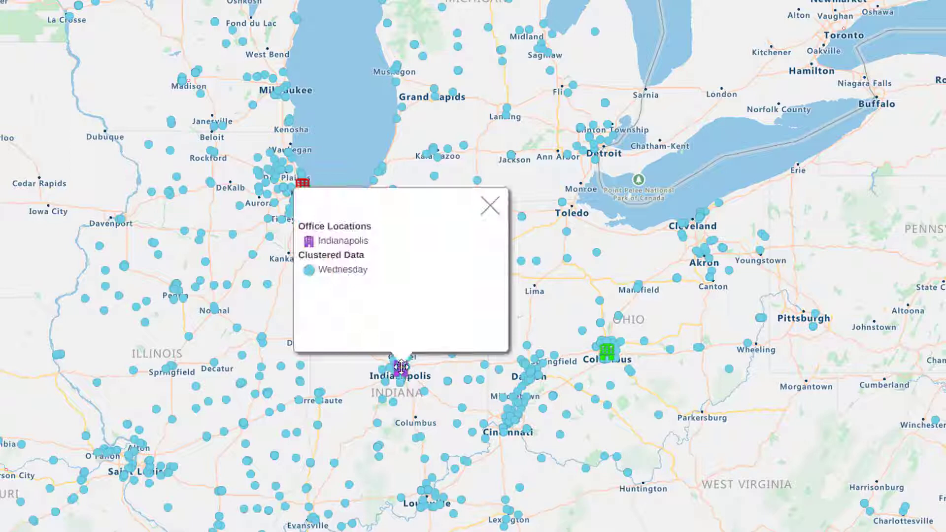
left_click(388, 245)
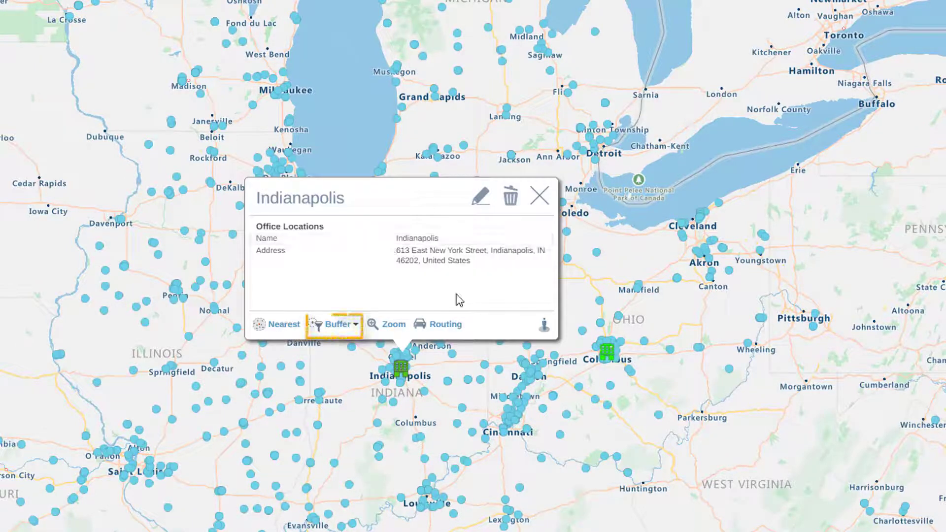
left_click(344, 335)
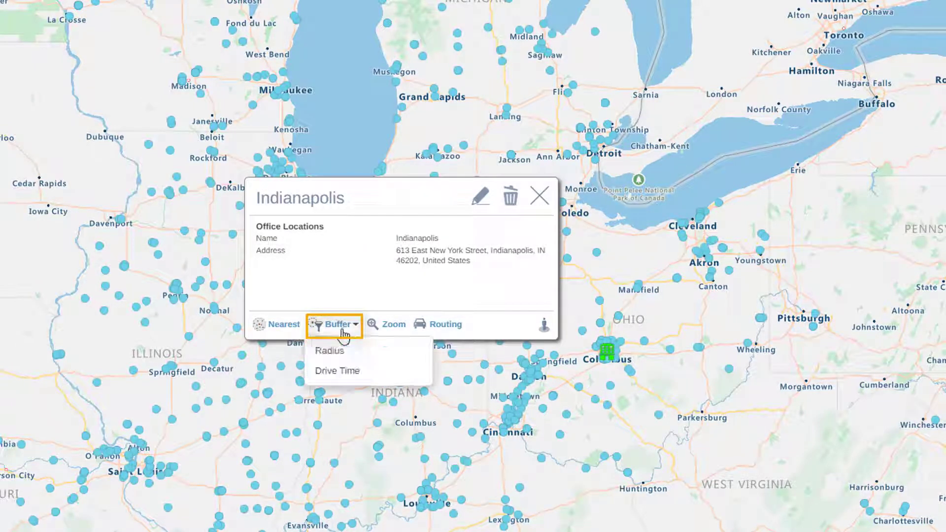
left_click(343, 374)
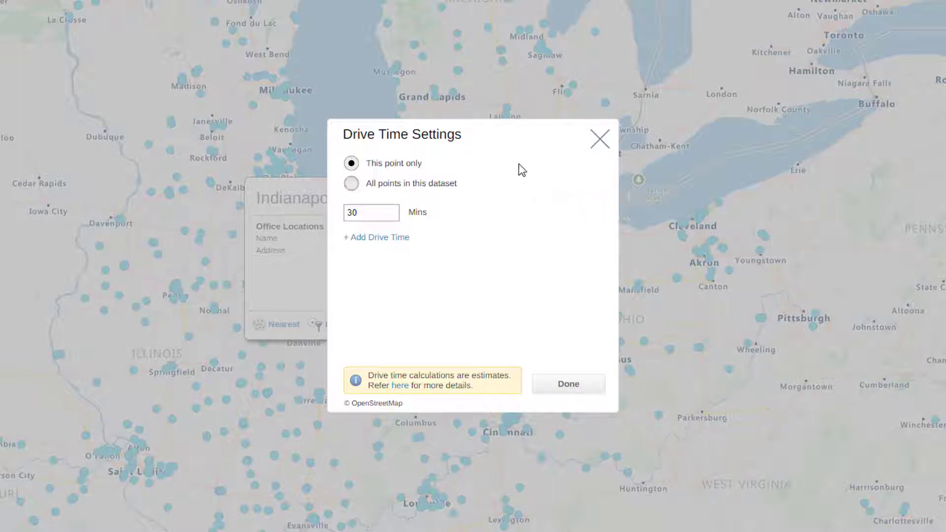
left_click(444, 194)
left_click(390, 212)
double_click(344, 212)
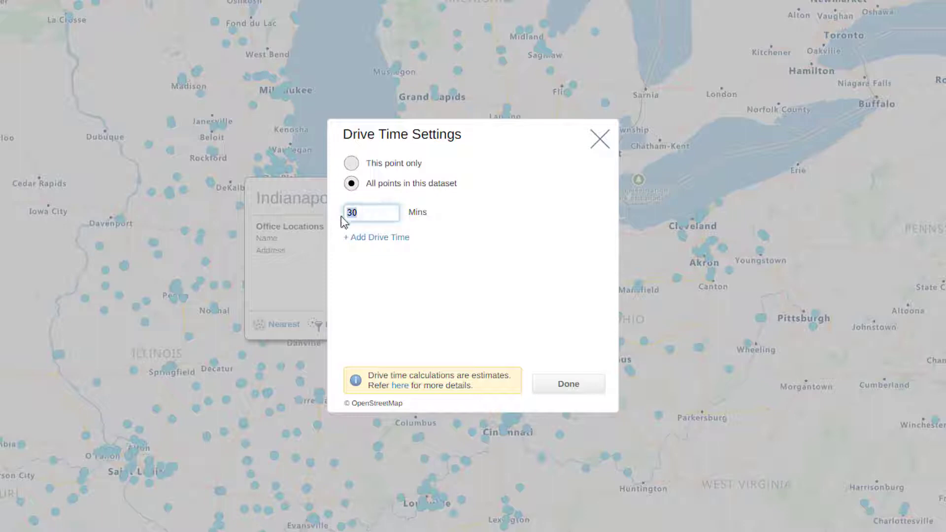
type("60")
- Add a second drive time of 120 minutes and apply the drive time buffers
left_click(377, 242)
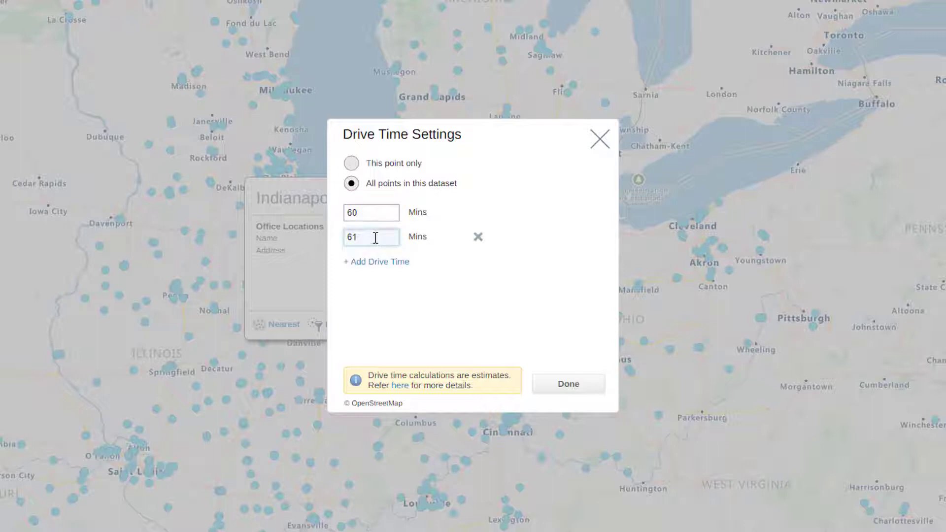
double_click(351, 241)
type("120")
left_click(542, 330)
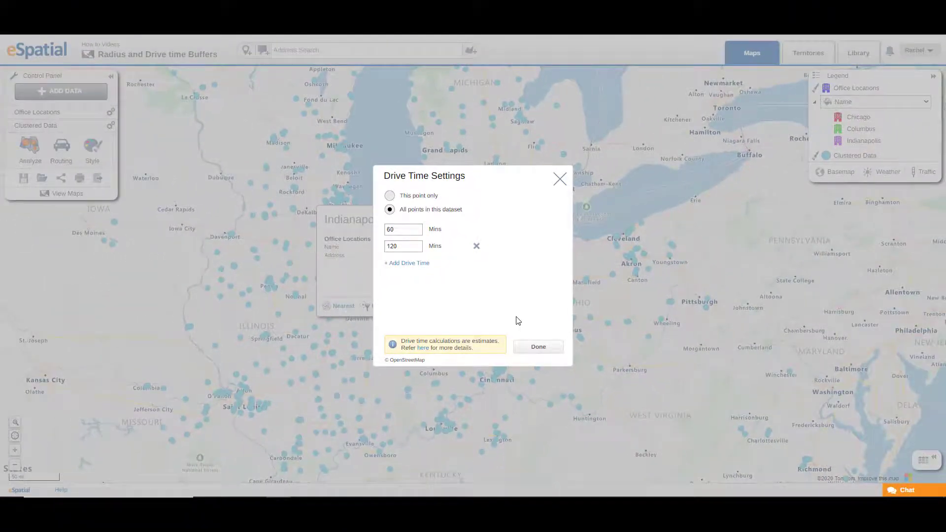
left_click(540, 348)
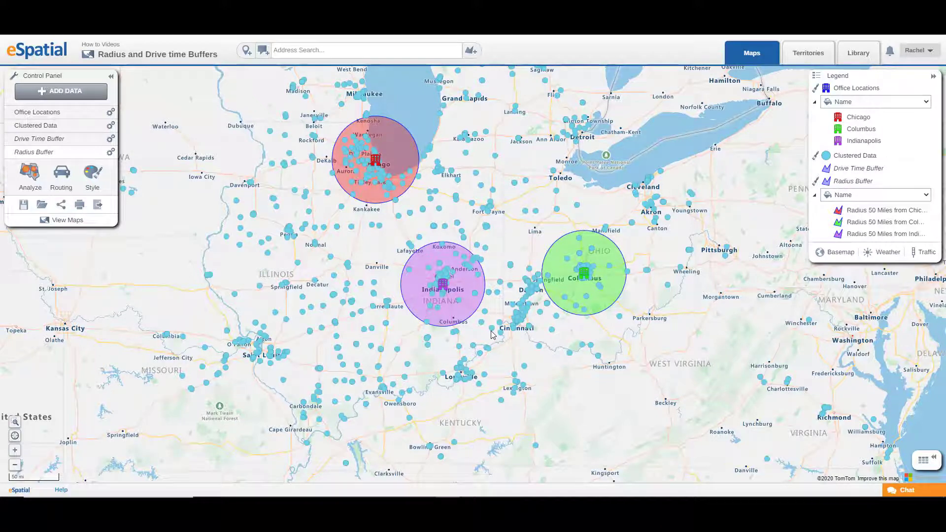
- Filter the Clustered Data to the Indianapolis 50-mile radius buffer
left_click(463, 283)
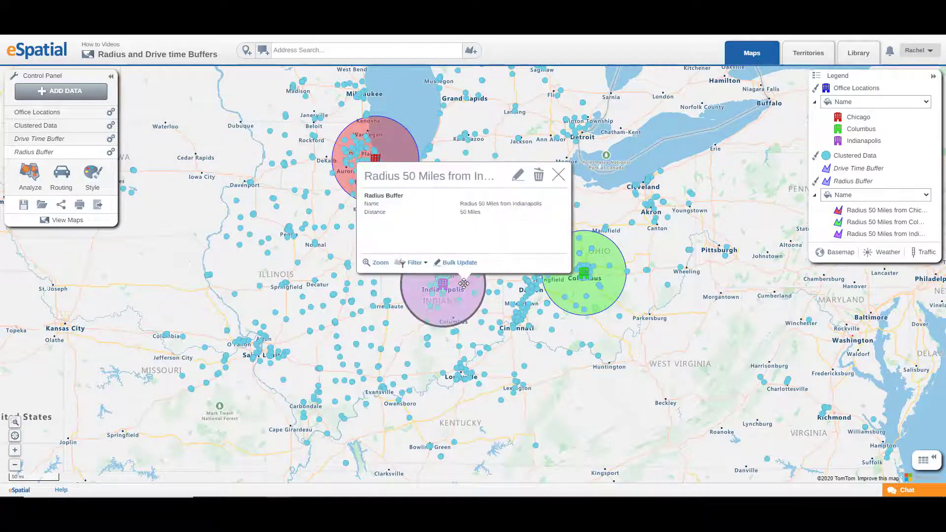
left_click(414, 265)
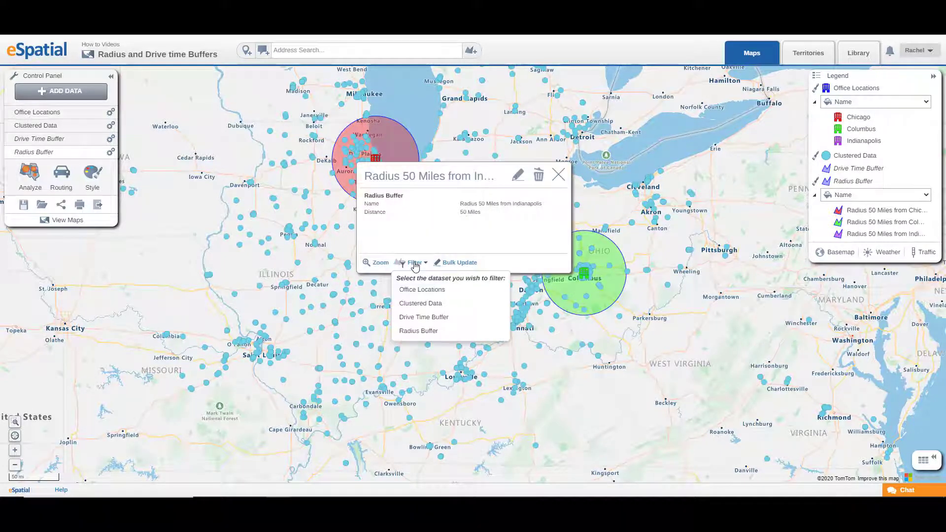
left_click(425, 304)
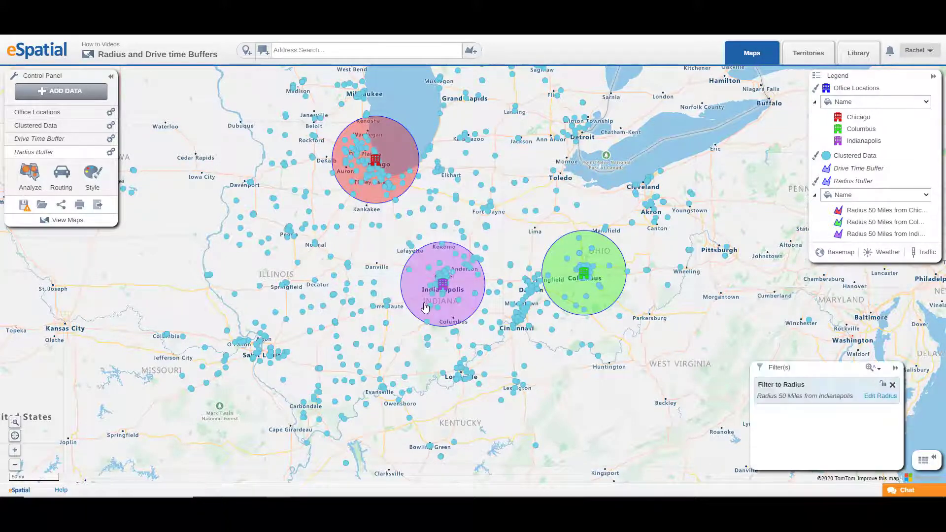
- Open the data table of the filtered clustered data, scroll through it, and enable showing distance/drive time columns
left_click(933, 461)
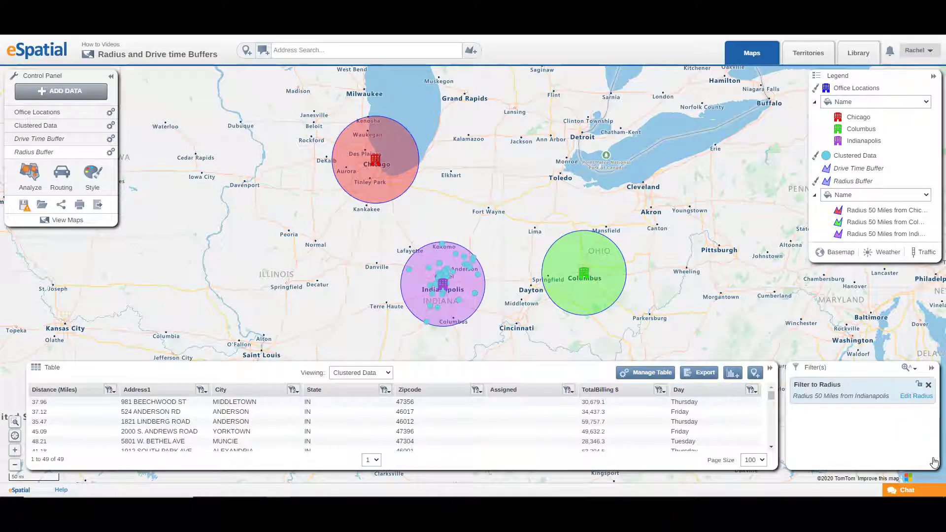
scroll(306, 425, "down", 1)
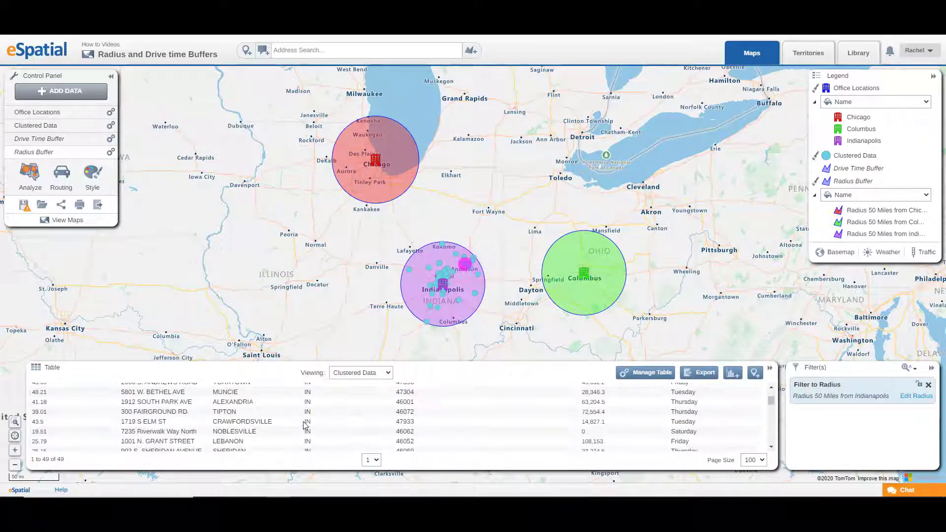
scroll(306, 424, "up", 2)
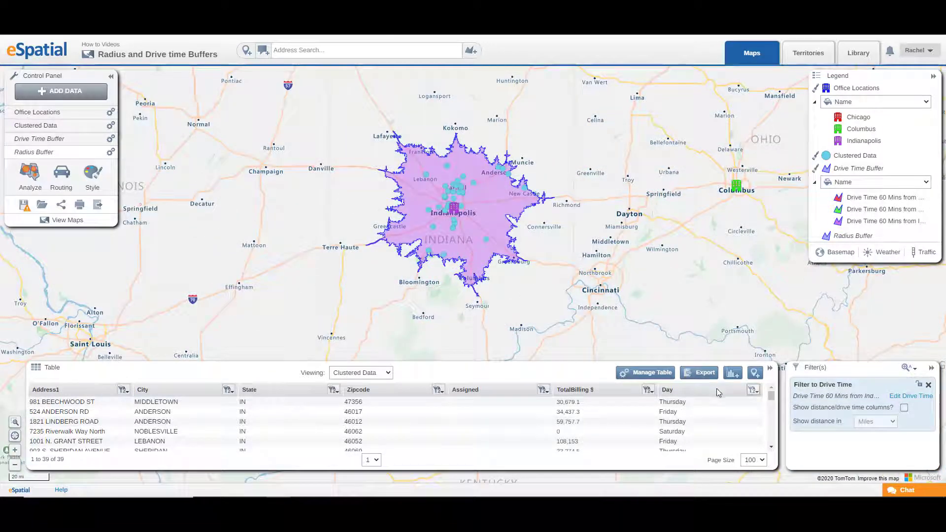
left_click(905, 408)
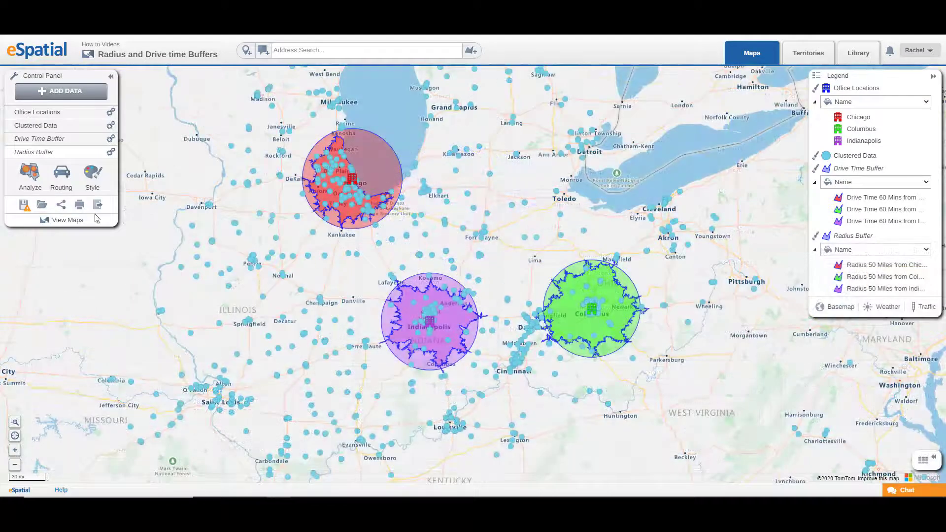
- Save the Radius Buffer dataset to the library under the name "50 mile Buffers from Office locations"
left_click(30, 181)
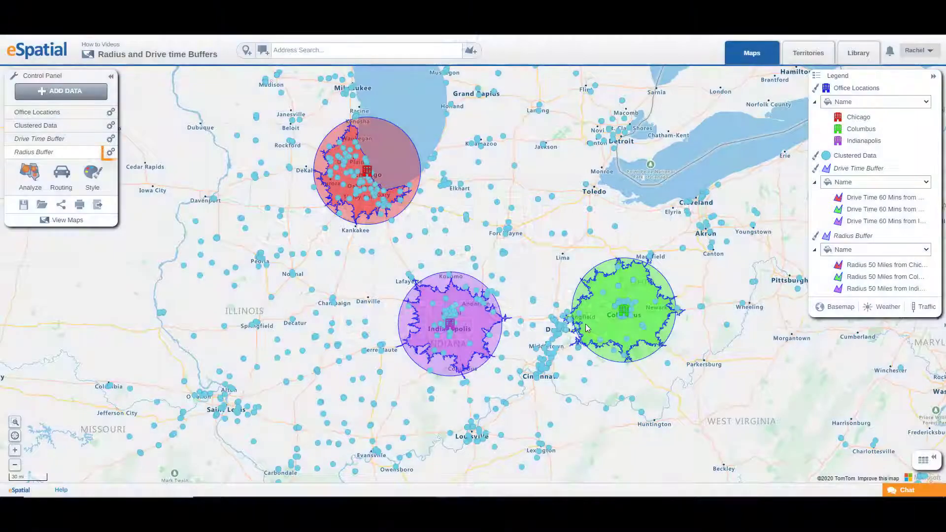
left_click(110, 153)
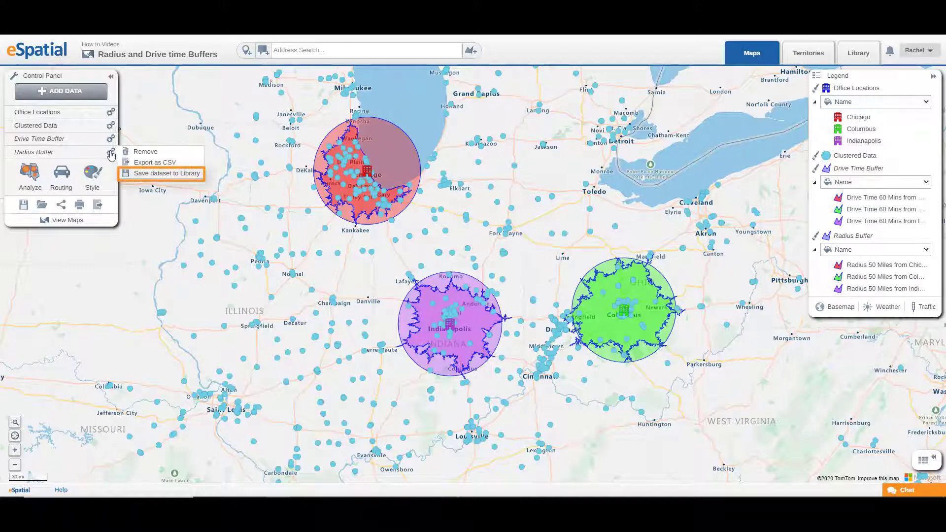
left_click(158, 174)
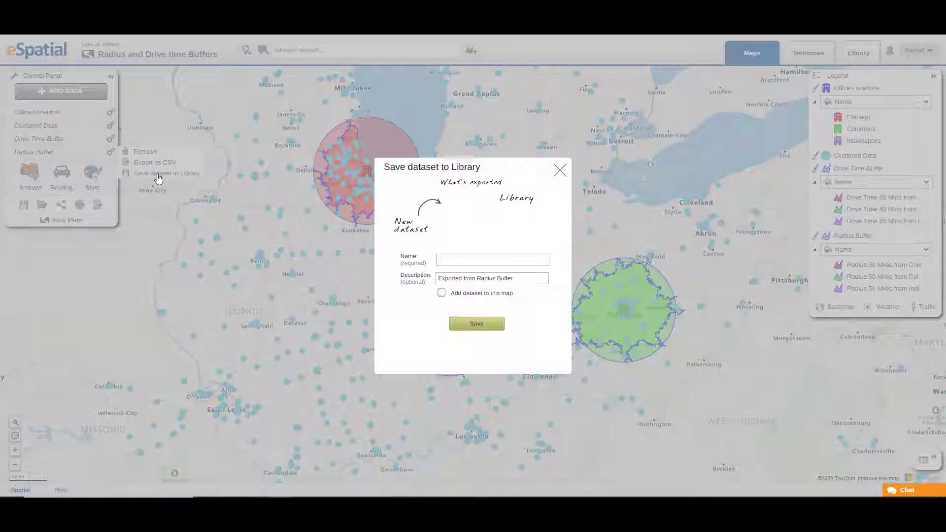
left_click(476, 262)
type("50 mile Buffers from Office locations")
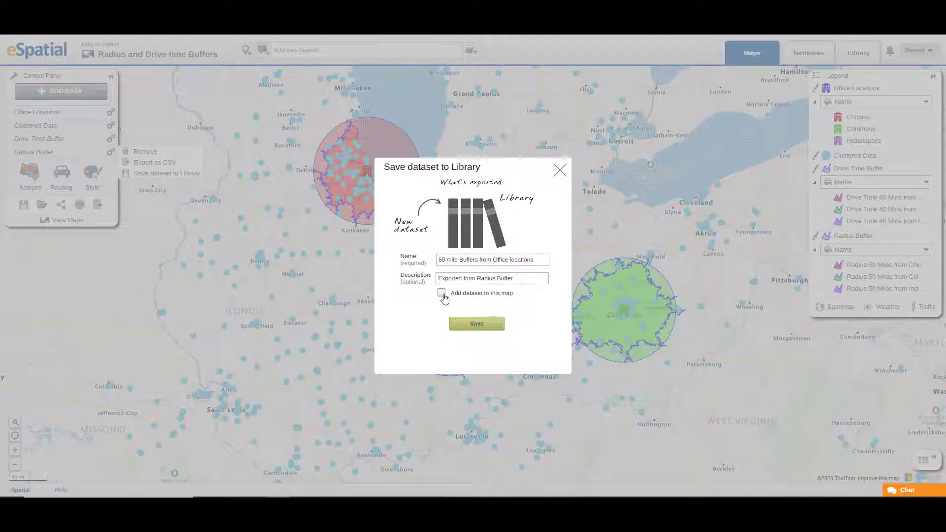
left_click(470, 329)
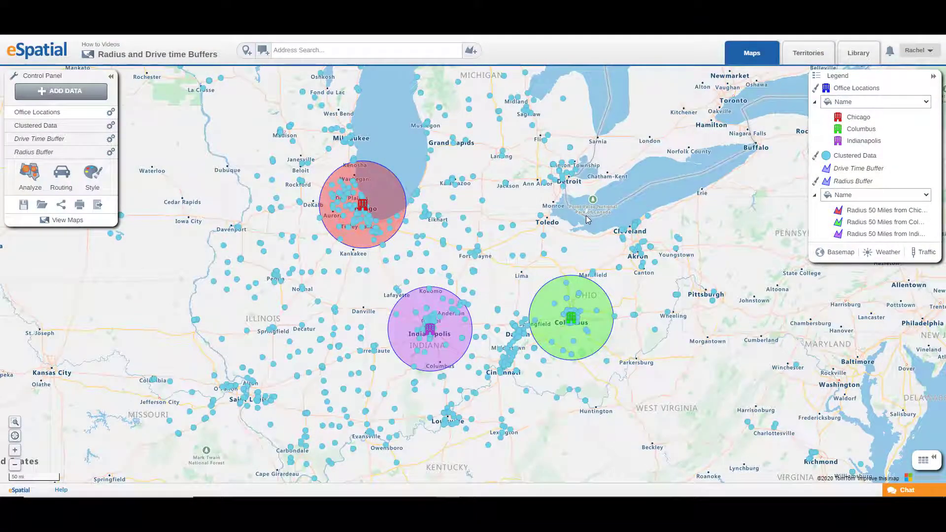
- Delete the Indianapolis 50-mile radius buffer from the map
left_click(439, 326)
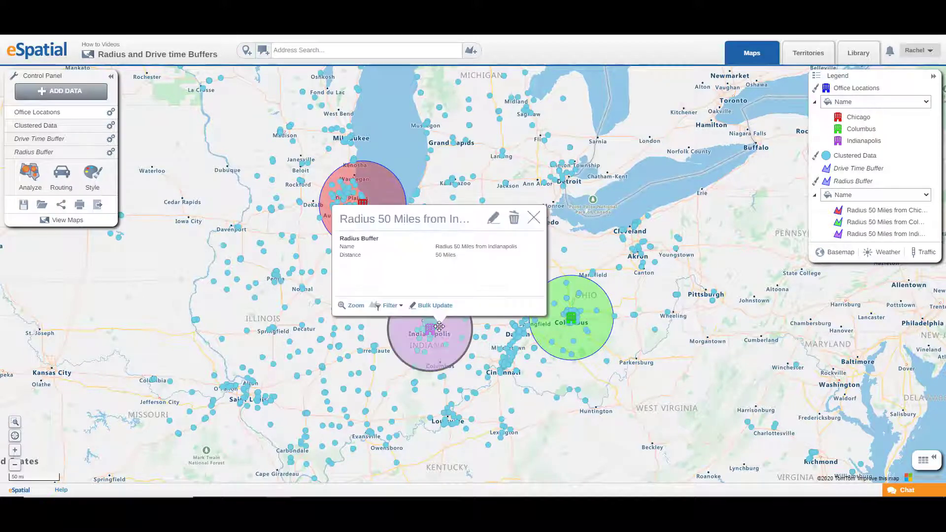
left_click(514, 221)
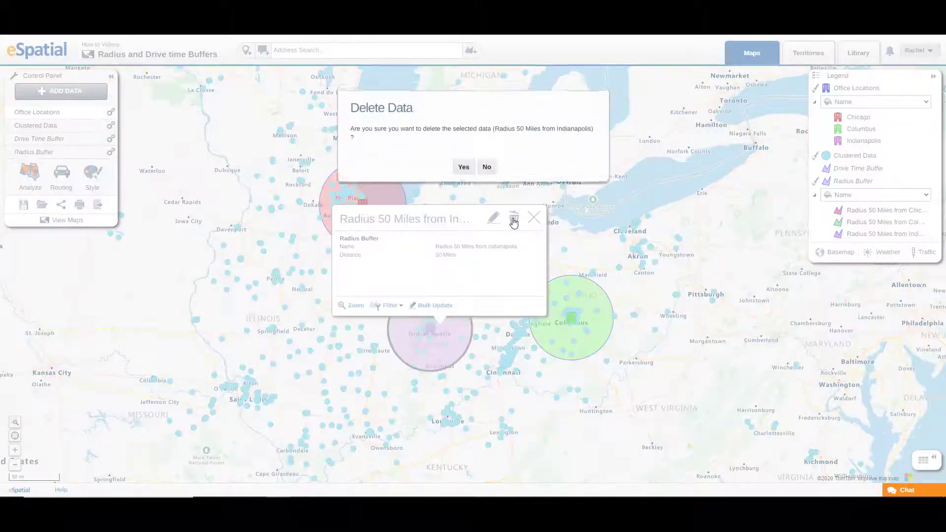
left_click(462, 162)
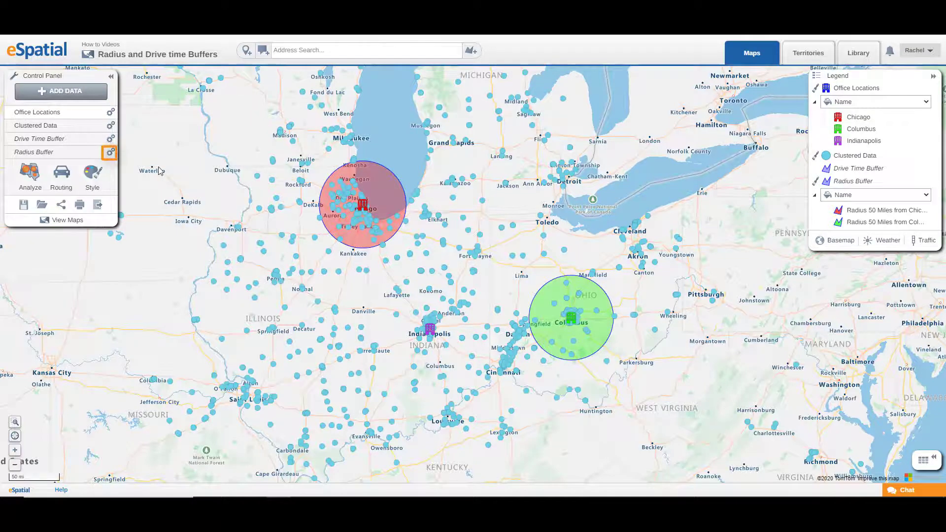
- Remove the Radius Buffer dataset from the map
left_click(110, 153)
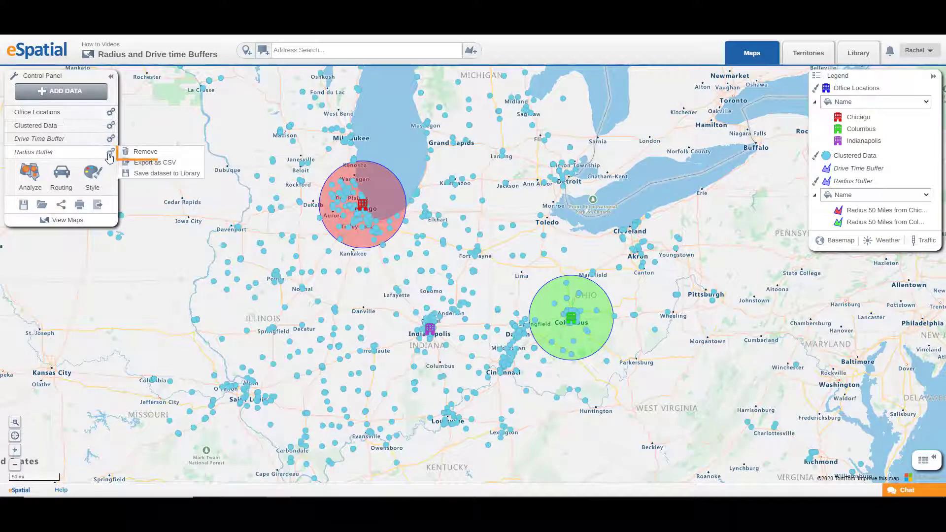
left_click(151, 153)
left_click(463, 153)
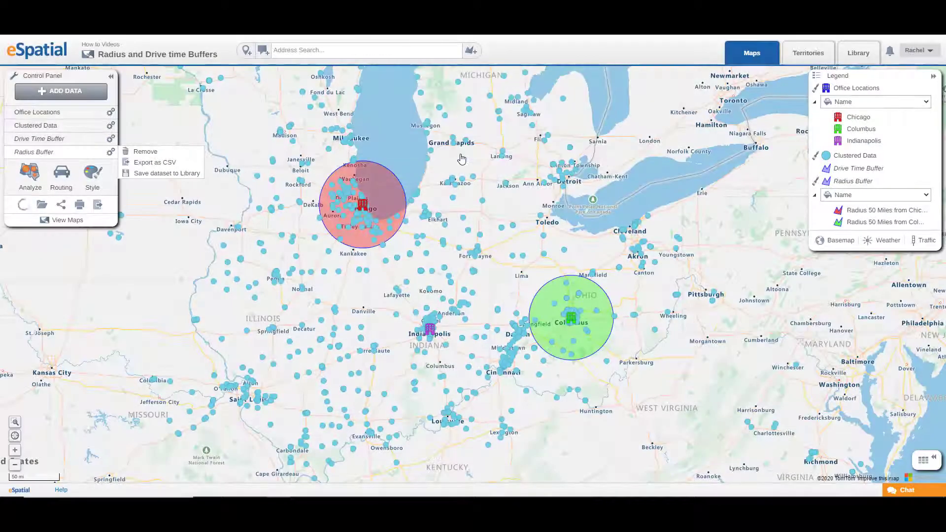